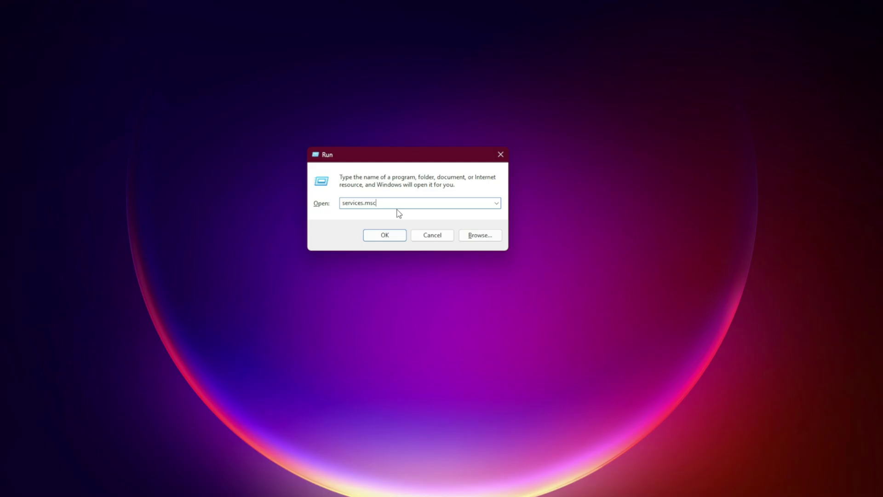
# In Services, check Xbox Live Auth Manager and Xbox Live Game Save, then sign out of the Xbox app.
pyautogui.click(399, 233)
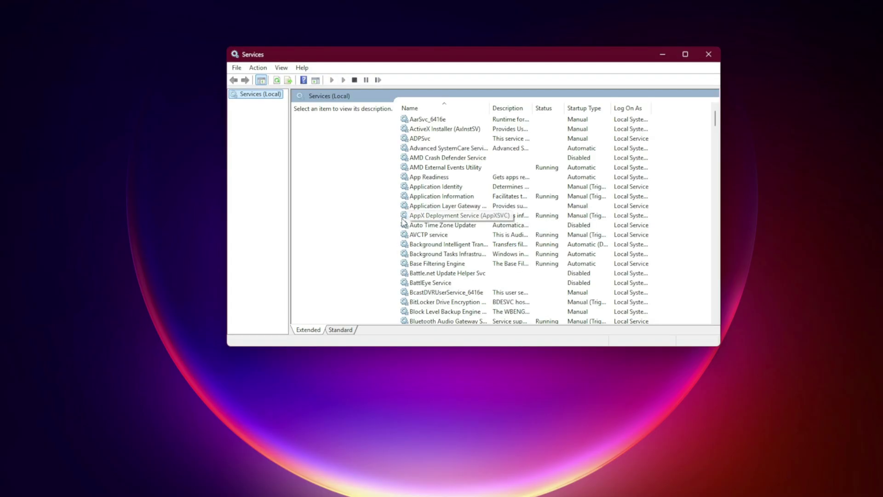
pyautogui.scroll(-20, 403, 222)
pyautogui.click(713, 210)
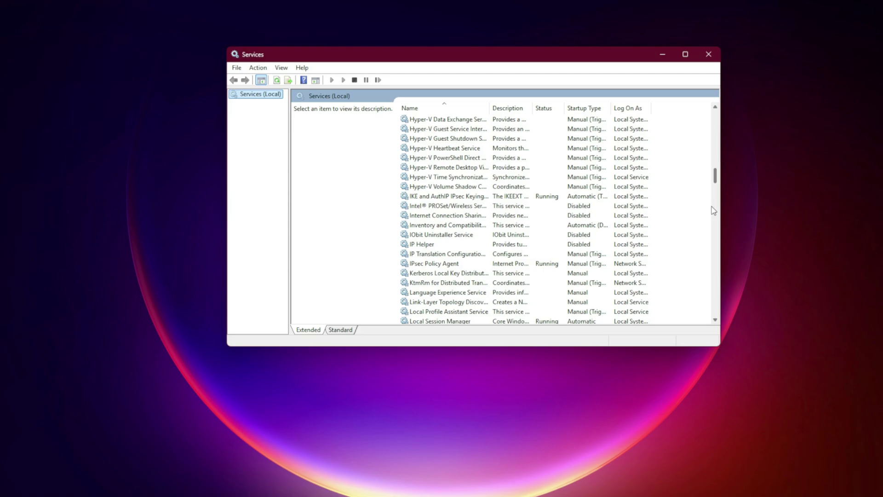
pyautogui.scroll(-20, 714, 211)
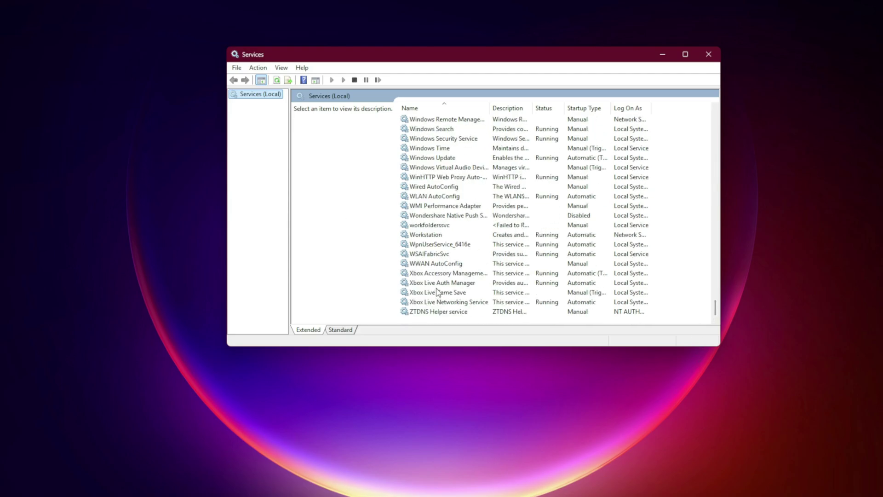
pyautogui.click(438, 283)
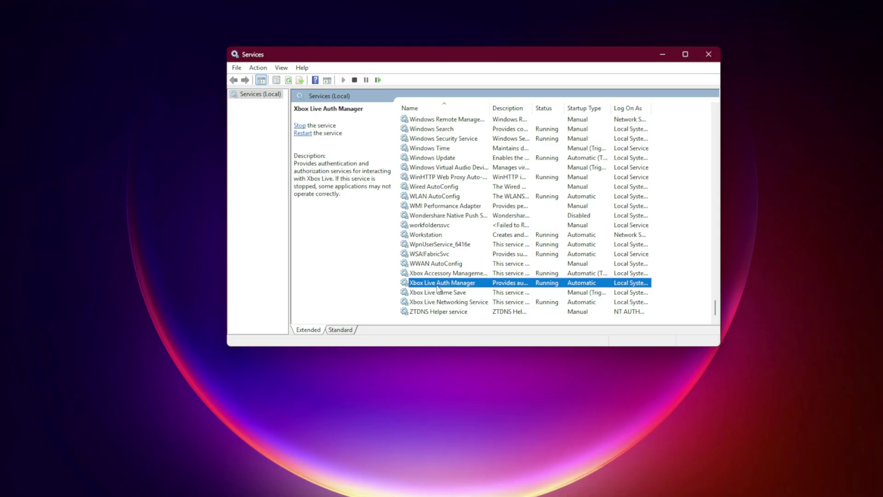
pyautogui.rightClick(438, 288)
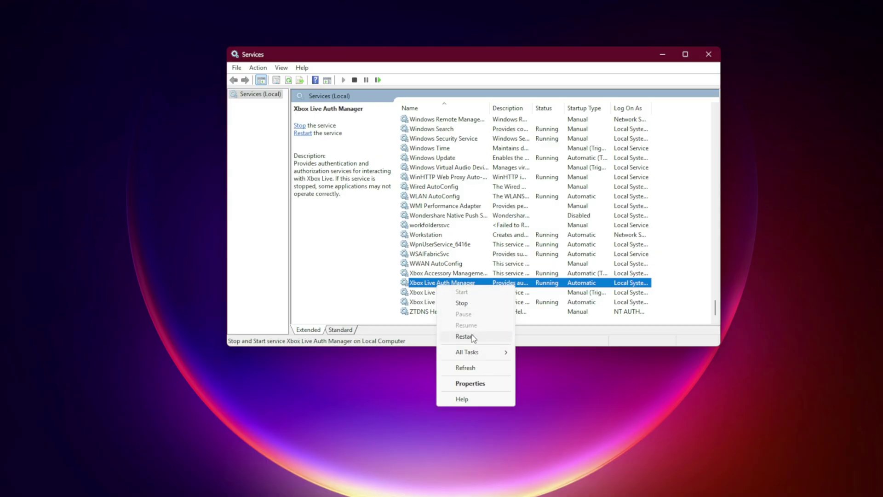
pyautogui.click(415, 293)
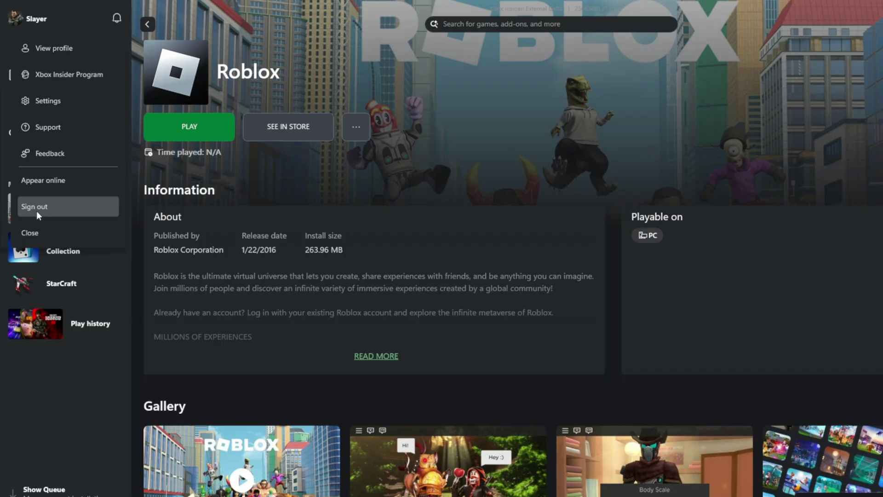
pyautogui.click(37, 207)
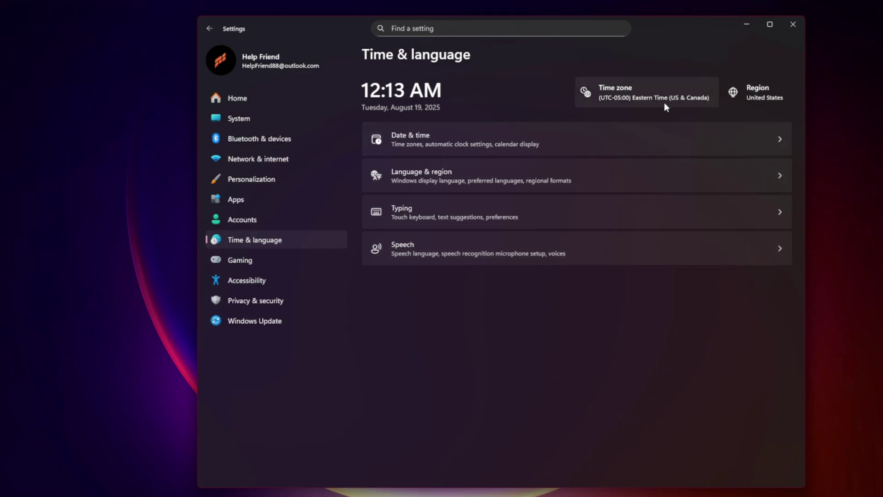
# Review the Language & region and Date & time settings, then run control keymgr.dll.
pyautogui.click(531, 180)
pyautogui.click(504, 404)
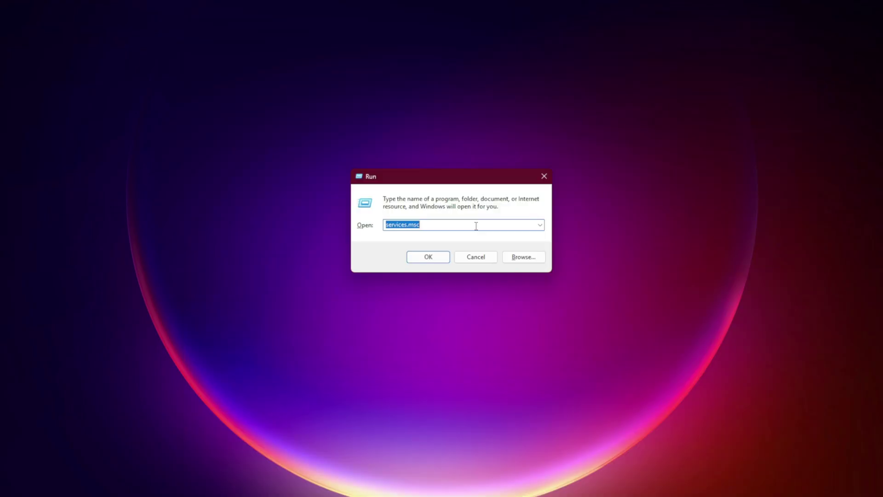
pyautogui.click(476, 226)
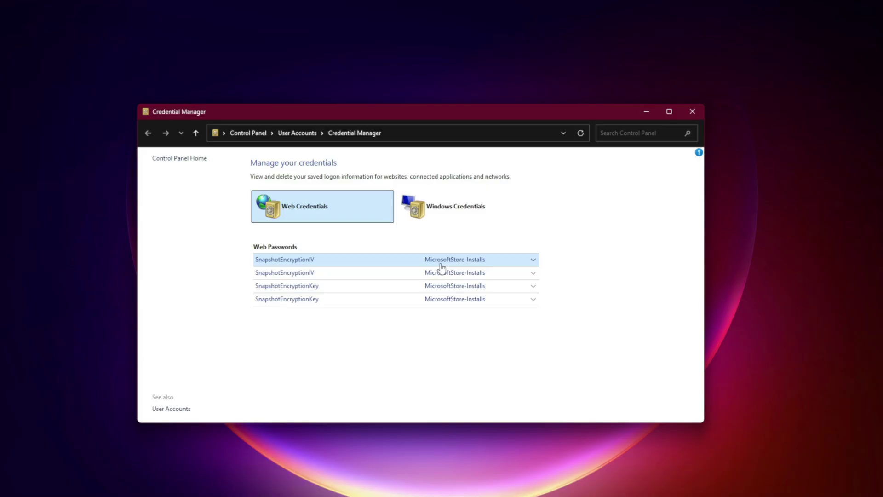
# Expand the first SnapshotEncryptionIV web credential to show its details.
pyautogui.click(361, 259)
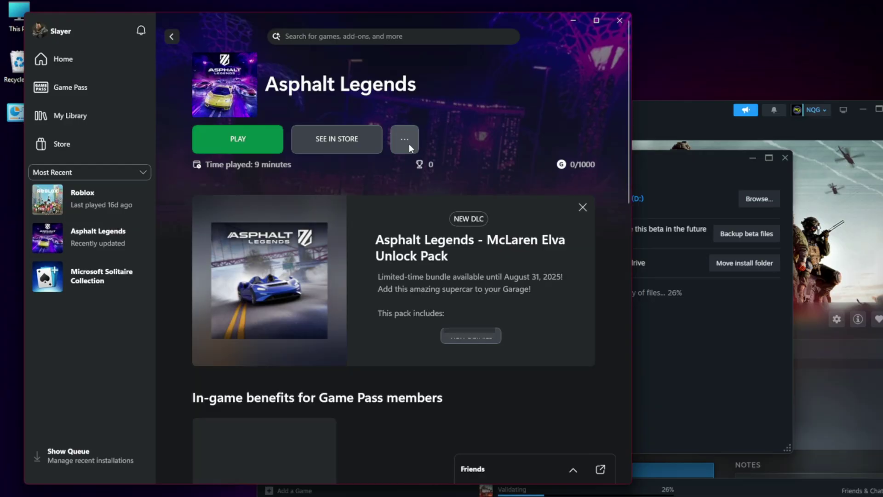
# Open the Manage page for Asphalt Legends and show its Files information.
pyautogui.click(406, 140)
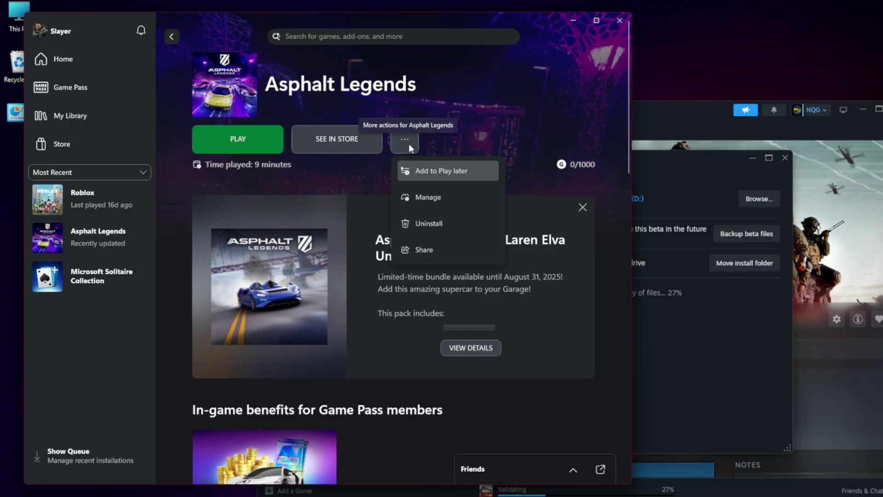
pyautogui.click(437, 200)
pyautogui.click(363, 137)
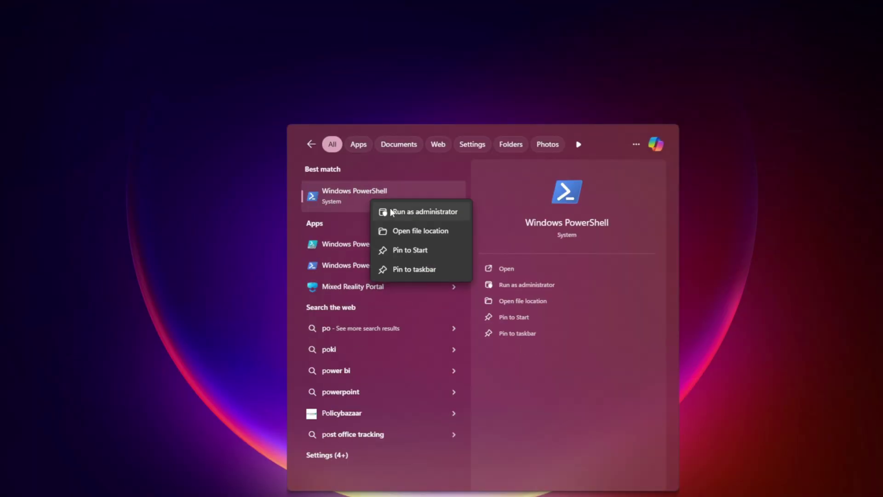
# Run PowerShell as administrator and paste the Microsoft.GamingServices removal and Store reopen commands.
pyautogui.click(392, 212)
pyautogui.moveTo(268, 83); pyautogui.dragTo(409, 95)
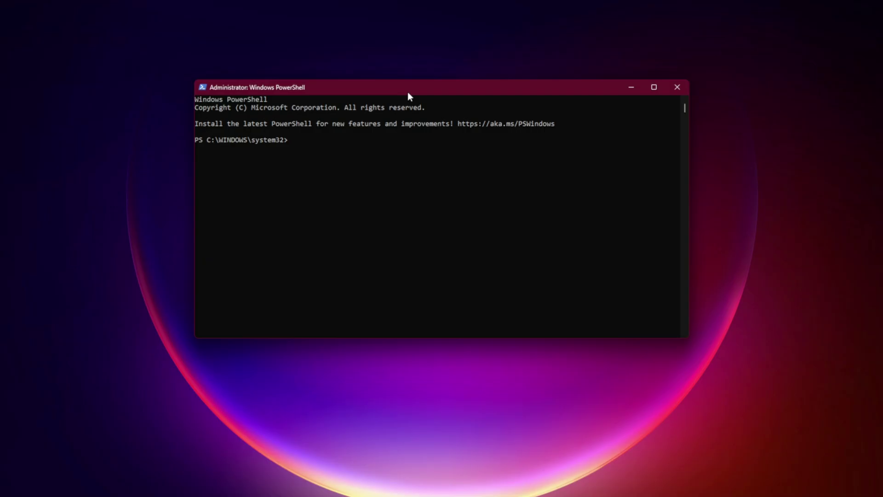
pyautogui.rightClick(612, 272)
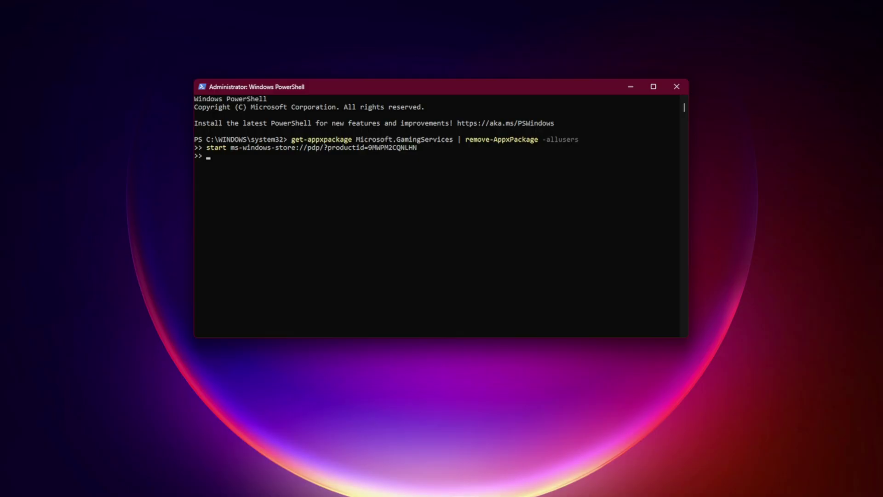
# In an administrator Command Prompt, run ipconfig /flushdns and netsh winsock reset.
pyautogui.press('super')
pyautogui.write('cmd')
pyautogui.rightClick(352, 209)
pyautogui.click(374, 207)
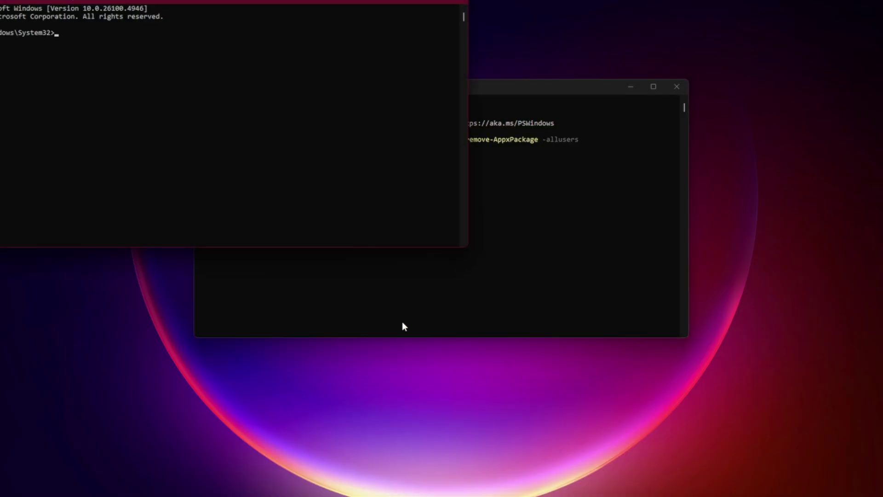
pyautogui.moveTo(267, 1); pyautogui.dragTo(487, 91)
pyautogui.write('ipconfig /flushdns')
pyautogui.press('Return')
pyautogui.write('netsh winsock reset')
pyautogui.press('Return')
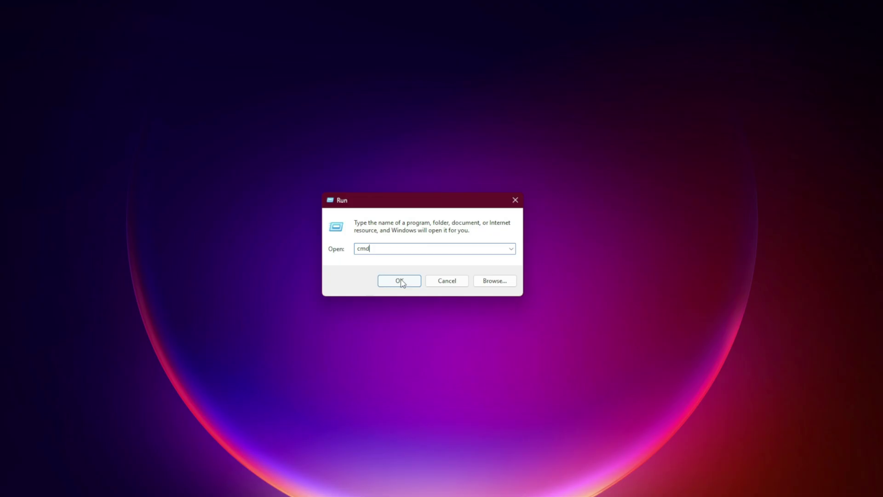
# In a new Command Prompt, ping google.com to confirm connectivity.
pyautogui.click(400, 279)
pyautogui.moveTo(275, 115); pyautogui.dragTo(414, 103)
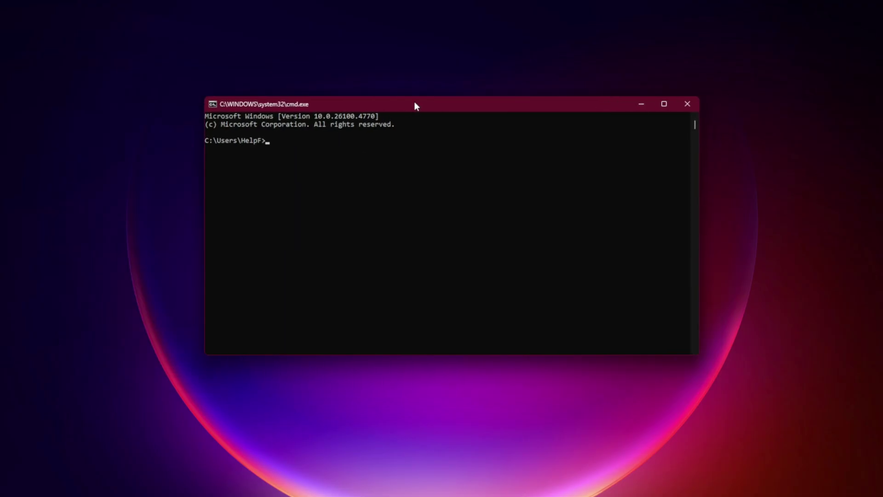
pyautogui.write('ping google.com')
pyautogui.press('Return')
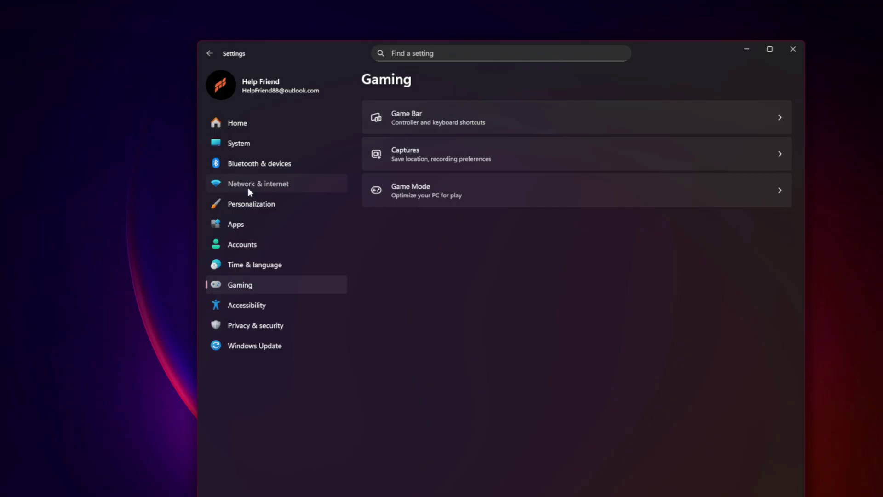
# Start a network reset from the advanced network settings.
pyautogui.click(248, 186)
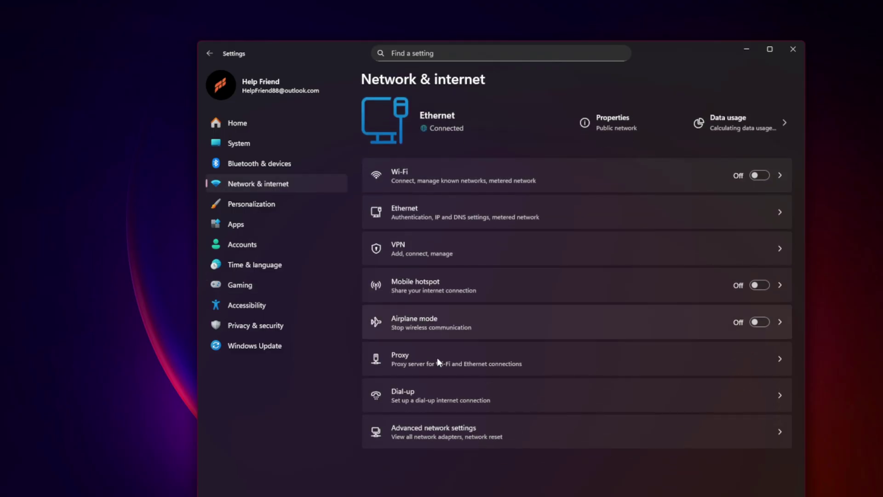
pyautogui.click(420, 441)
pyautogui.click(439, 231)
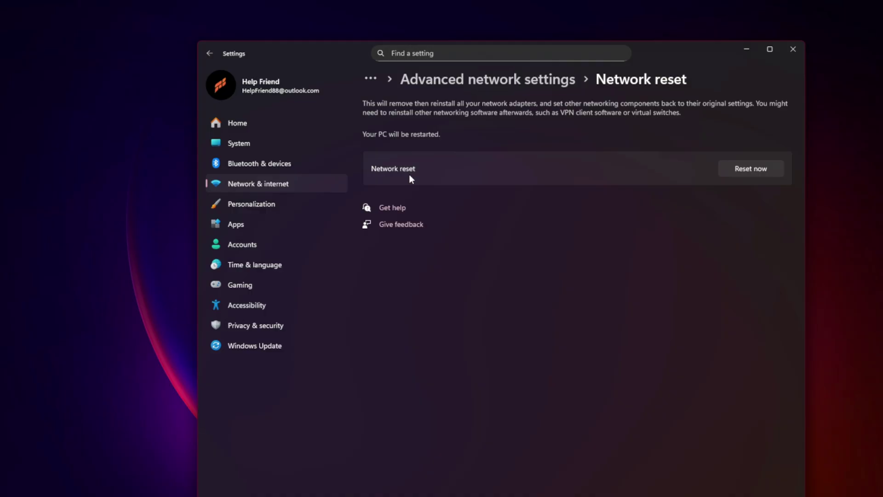
pyautogui.click(765, 174)
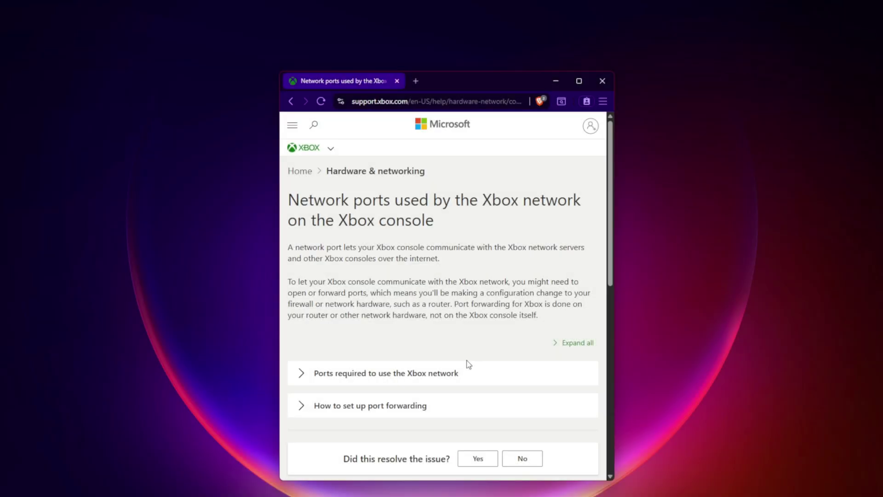
# Review the ports required for Xbox network, then open the Tainted Grail demo's Steam properties.
pyautogui.scroll(-5, 343, 364)
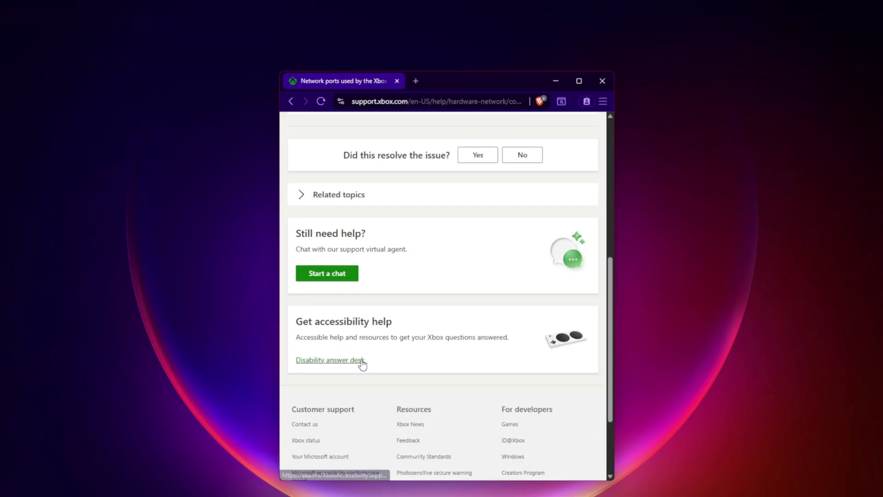
pyautogui.scroll(5, 362, 362)
pyautogui.click(307, 324)
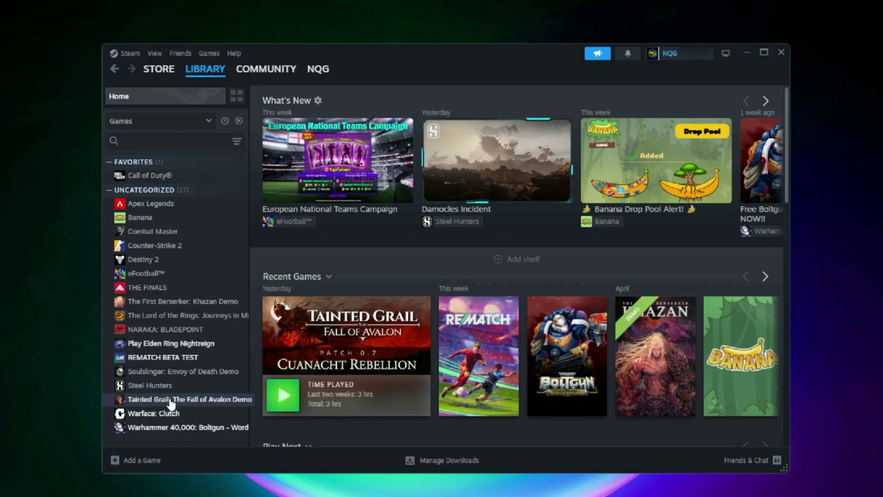
pyautogui.rightClick(171, 404)
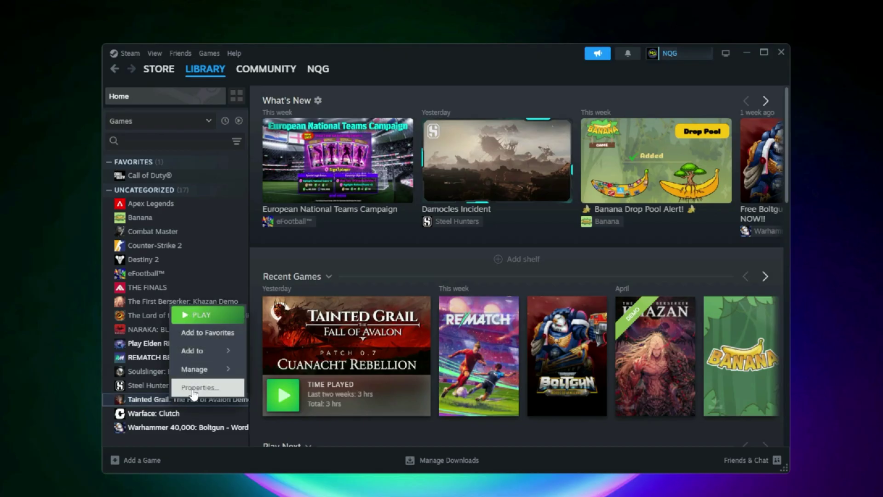
pyautogui.click(194, 387)
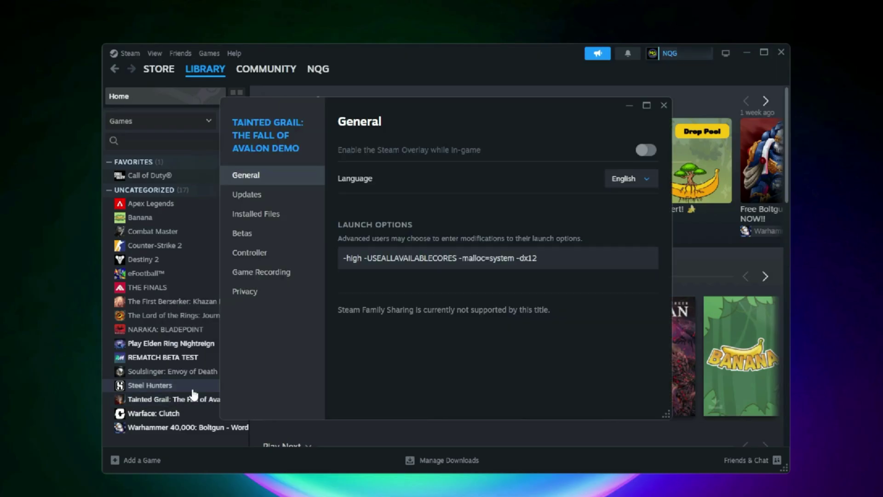
# Go to Tainted Grail's Installed Files page, then run Verify and Repair on Asphalt Legends' files.
pyautogui.click(251, 214)
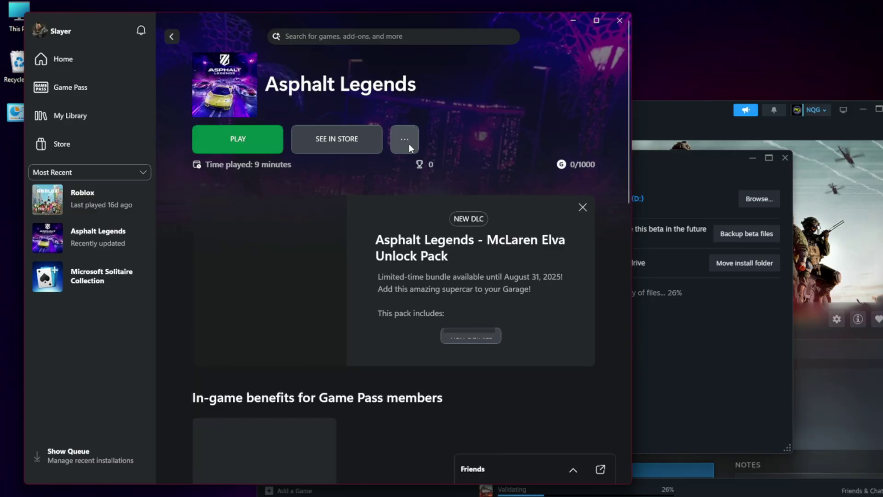
pyautogui.click(410, 143)
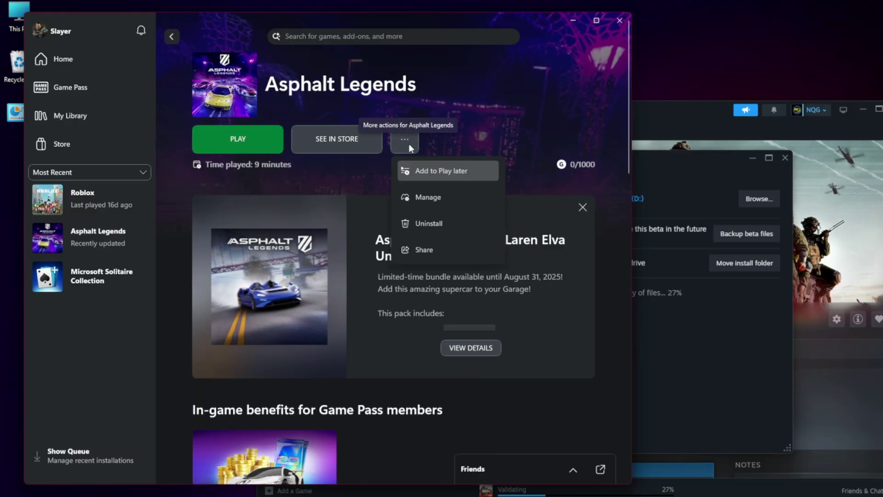
pyautogui.click(438, 199)
pyautogui.click(363, 137)
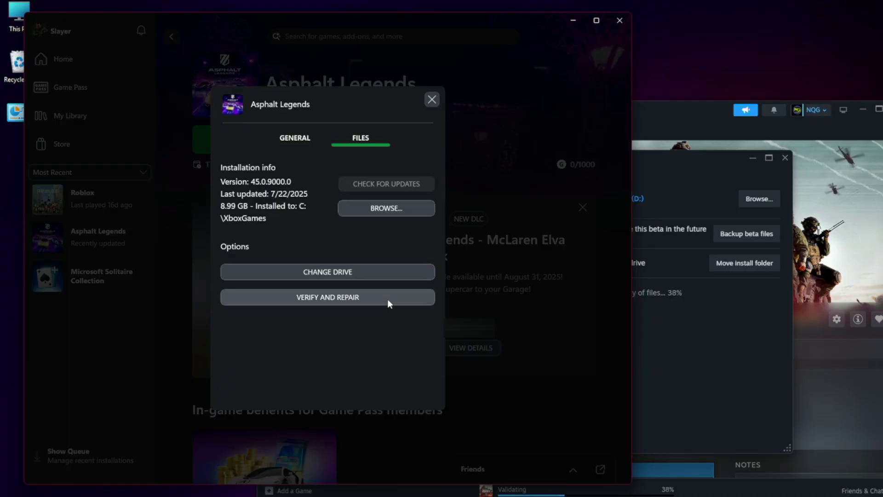
pyautogui.click(322, 298)
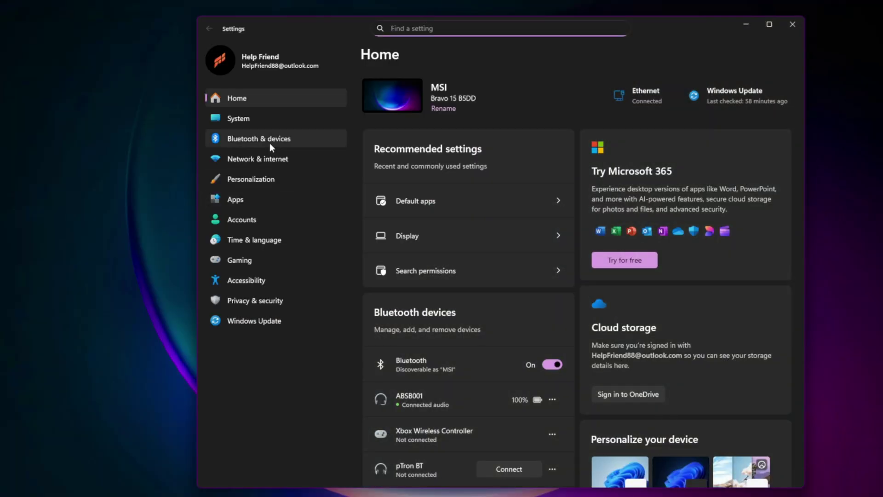
# Switch Automatically detect settings to Off under Network & internet > Proxy.
pyautogui.click(271, 156)
pyautogui.click(413, 336)
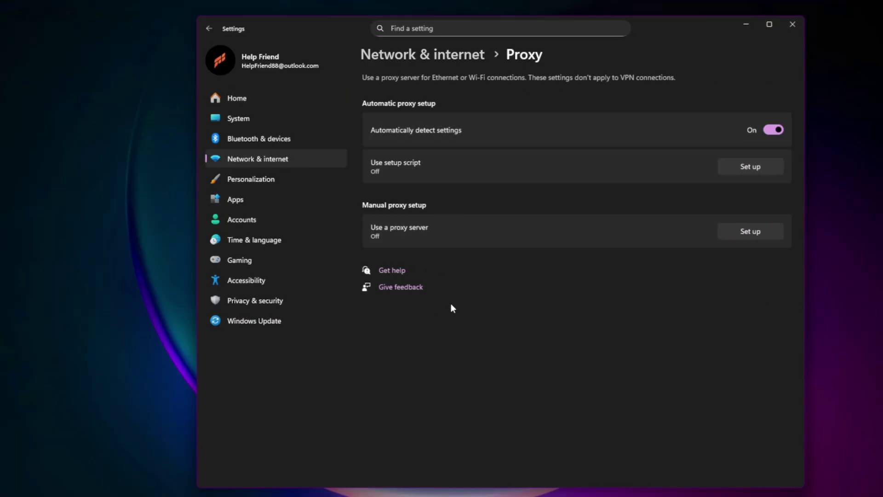
pyautogui.click(773, 130)
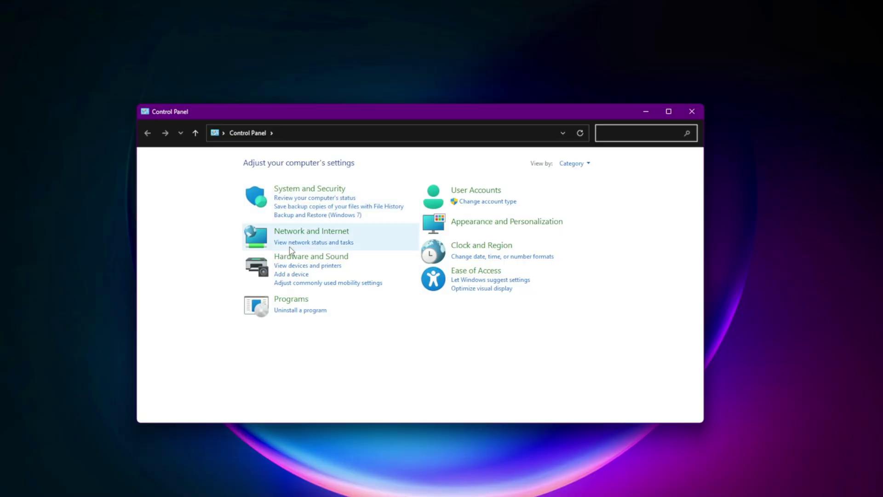
# Open the Ethernet adapter's Internet Protocol Version 4 (TCP/IPv4) properties via Network and Sharing Center.
pyautogui.click(295, 231)
pyautogui.click(290, 162)
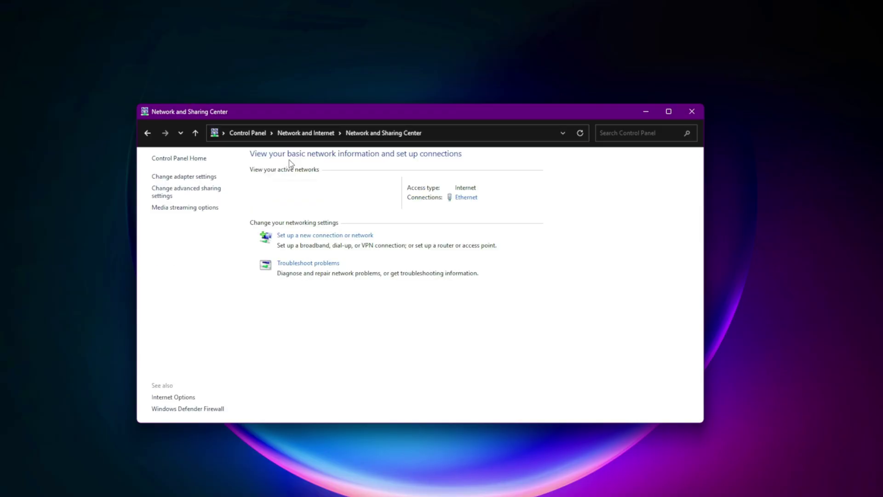
pyautogui.click(192, 177)
pyautogui.rightClick(346, 189)
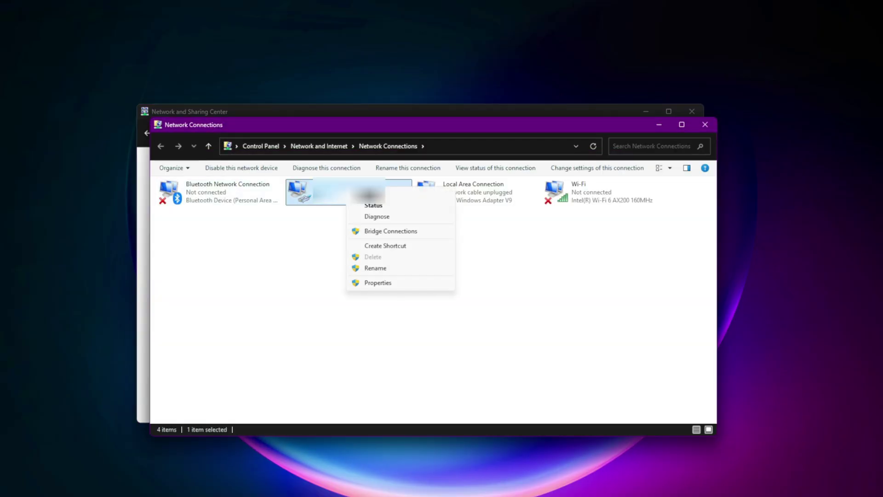
pyautogui.click(391, 284)
pyautogui.moveTo(219, 179); pyautogui.dragTo(278, 182)
pyautogui.scroll(-1, 294, 306)
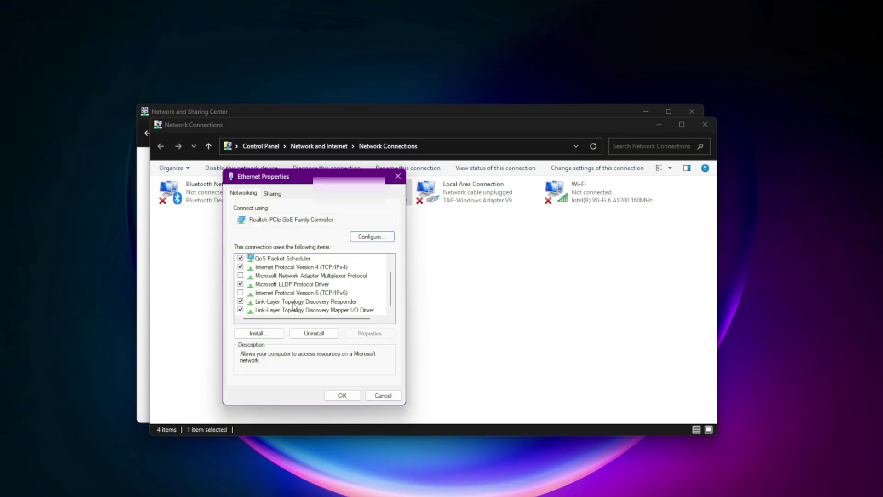
pyautogui.click(319, 268)
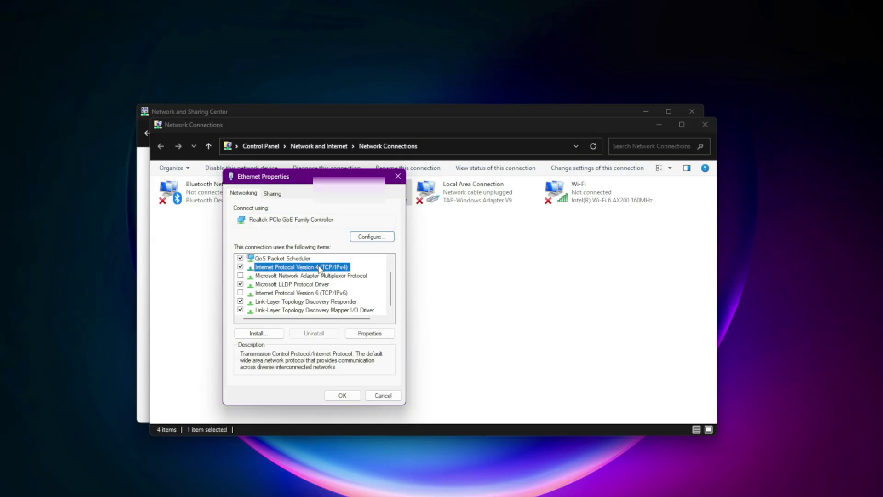
pyautogui.click(369, 333)
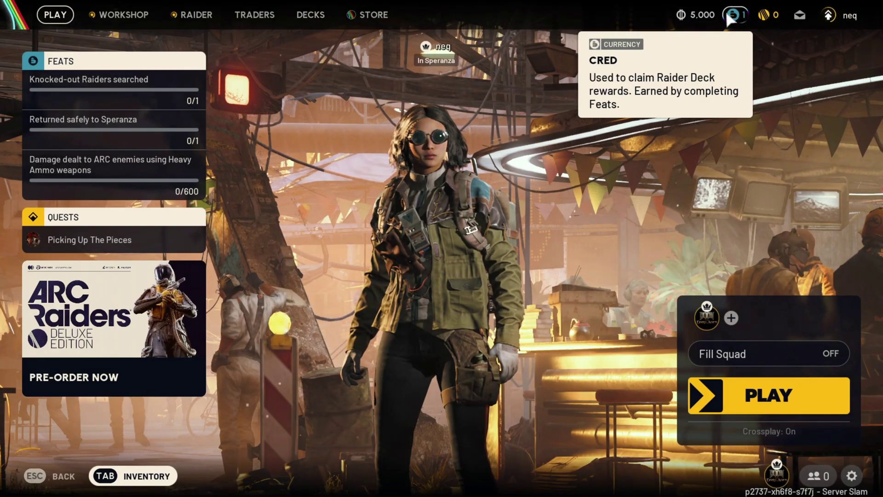
# Confirm Crossplay is ON in ARC Raiders' gameplay settings, then bring up the Nexon Linked Account page.
pyautogui.click(851, 476)
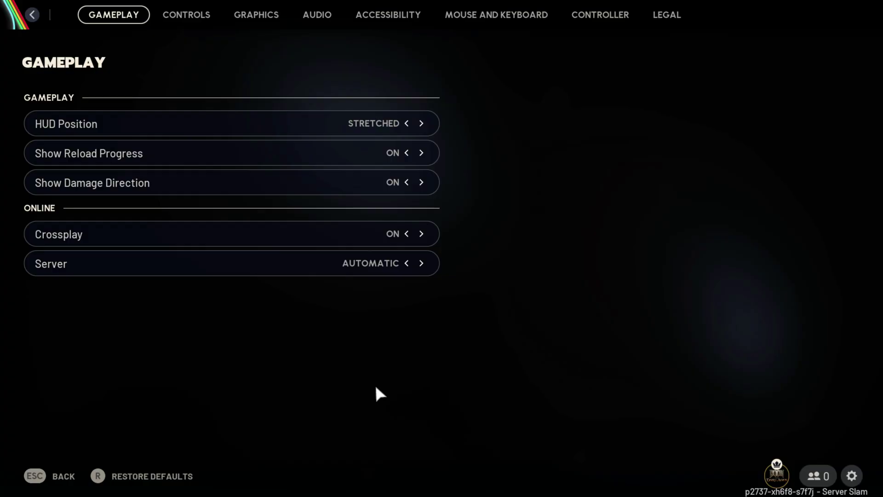
pyautogui.press('Escape')
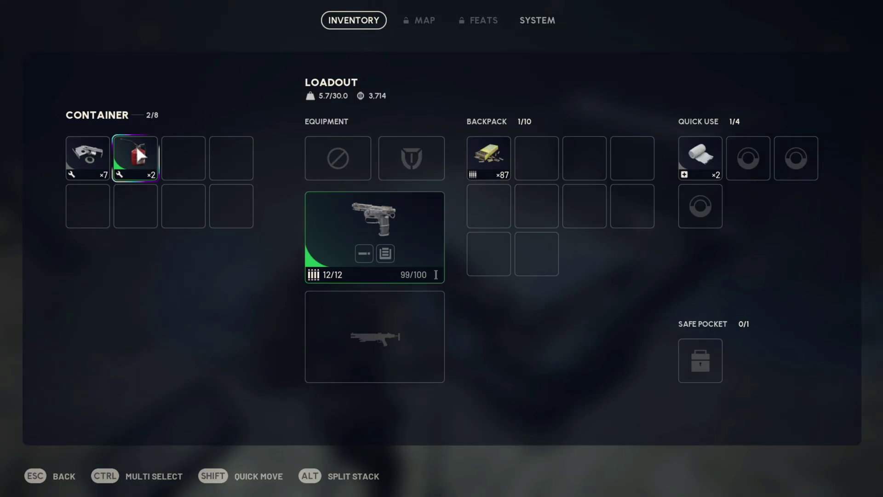
pyautogui.moveTo(133, 149)
pyautogui.hotkey('alt', 'Tab')
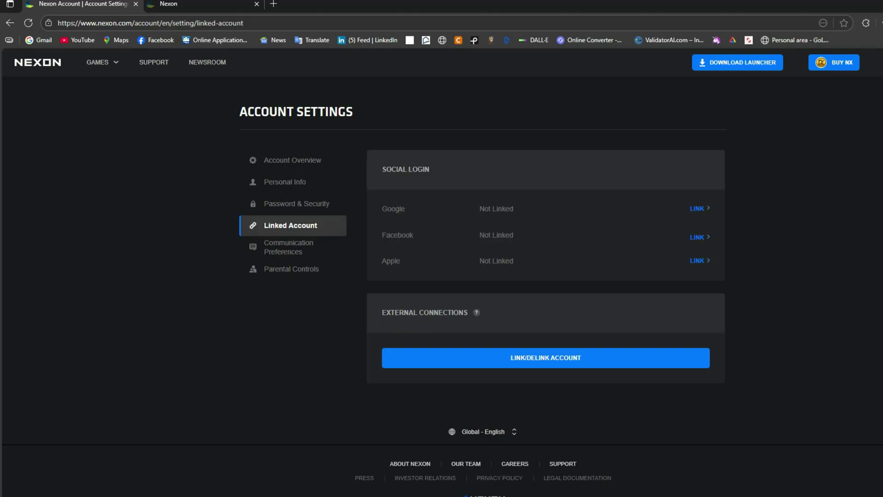
# Show the Nexon 3rd Party Connection page listing STEAM as linked.
pyautogui.hotkey('ctrl', 'Tab')
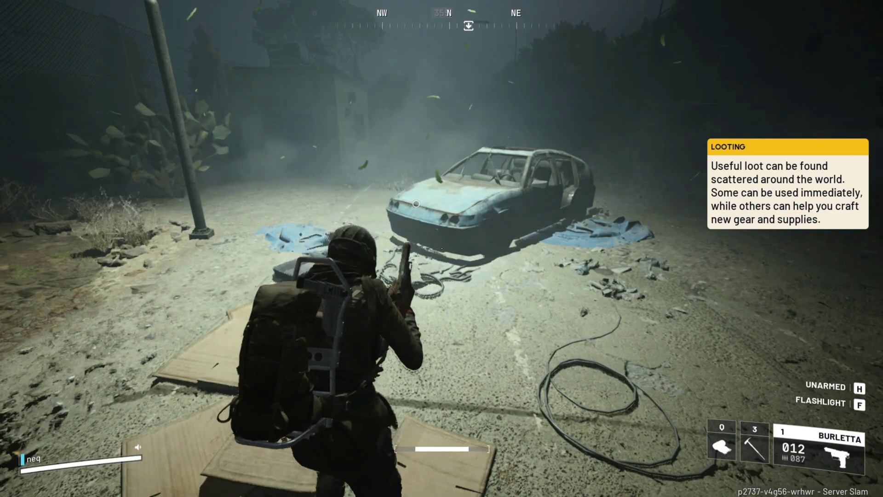
# Walk up to the blue car and pry it open with the slot 3 tool.
pyautogui.press('w')
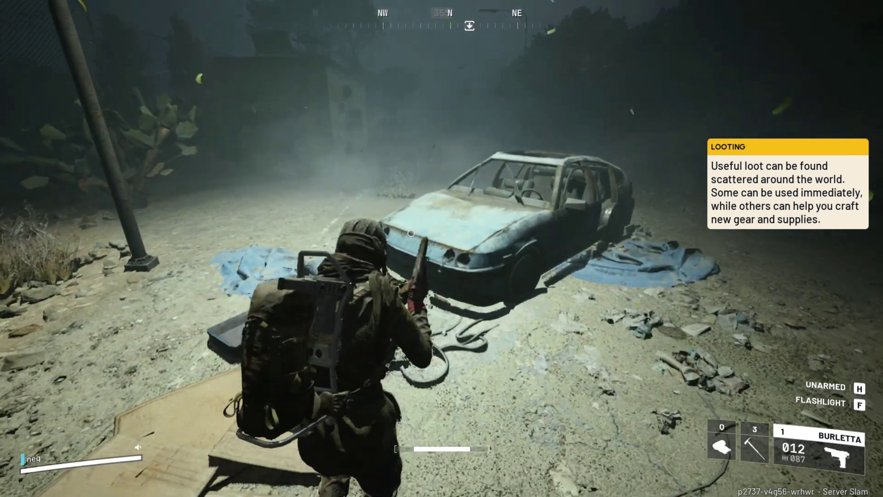
pyautogui.press('3')
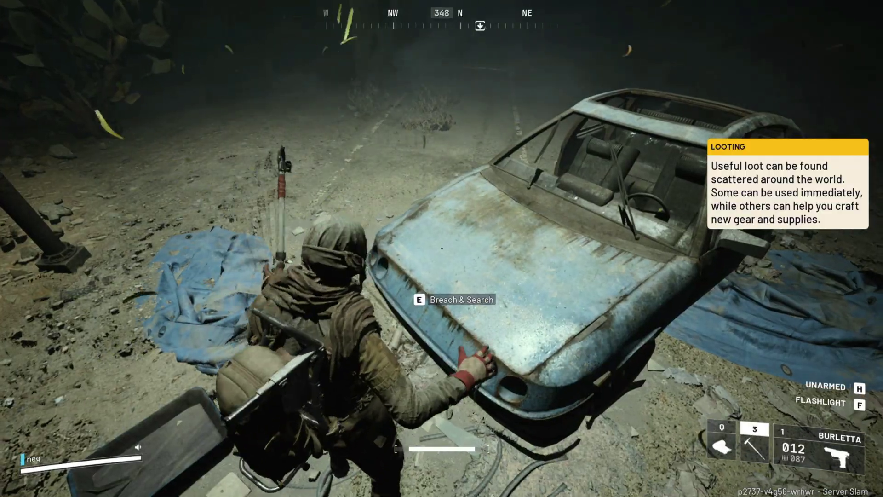
pyautogui.press('e')
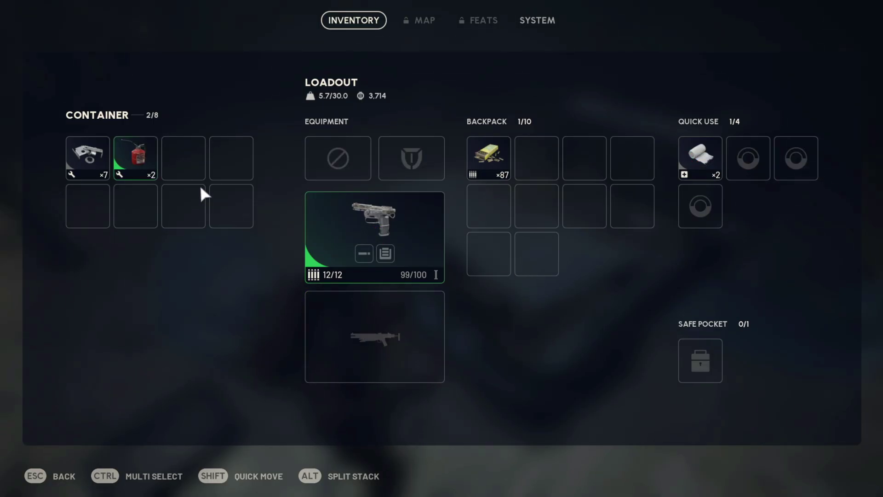
# Move the oil can and the Metal Parts stack from the car into the backpack.
pyautogui.moveTo(147, 157)
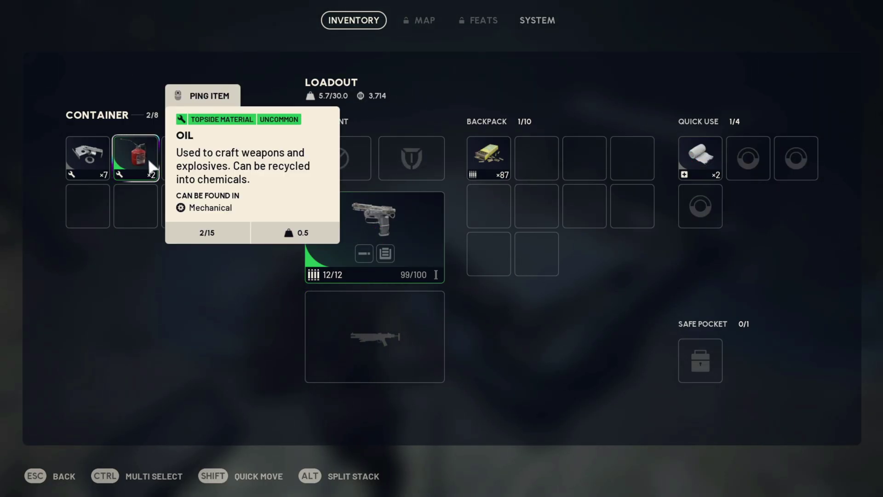
pyautogui.click(138, 161)
pyautogui.moveTo(139, 161); pyautogui.dragTo(548, 165)
pyautogui.moveTo(87, 158); pyautogui.dragTo(584, 159)
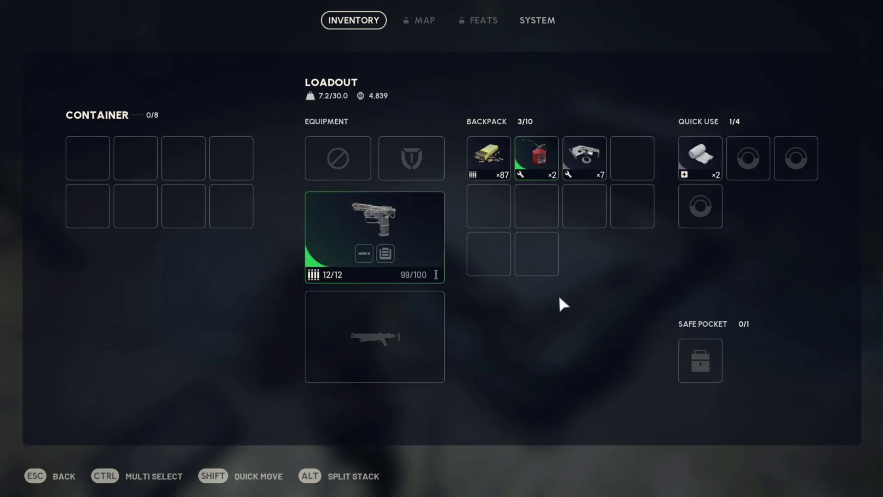
pyautogui.moveTo(582, 160)
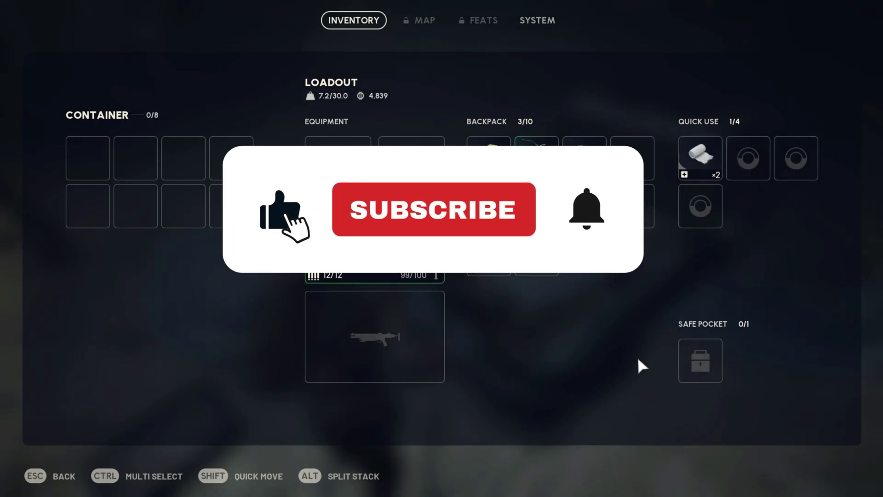
# Close the inventory and walk along the road toward the corrugated shed.
pyautogui.press('Escape')
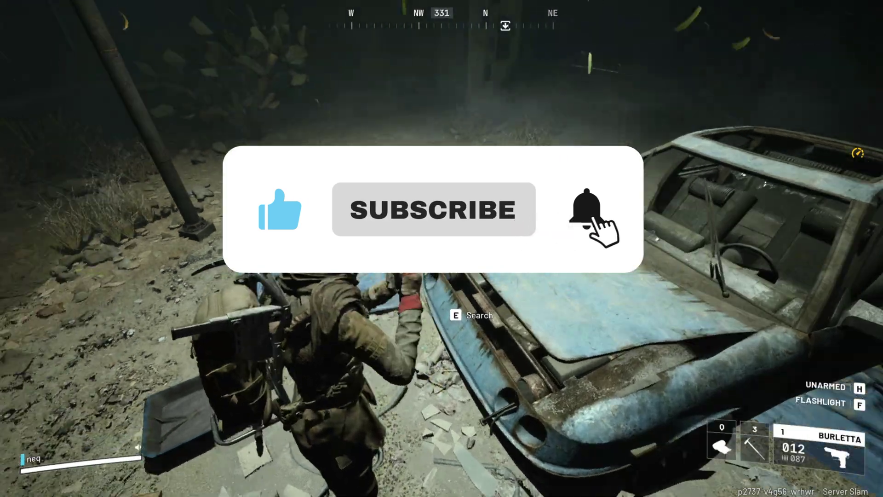
pyautogui.press('w')
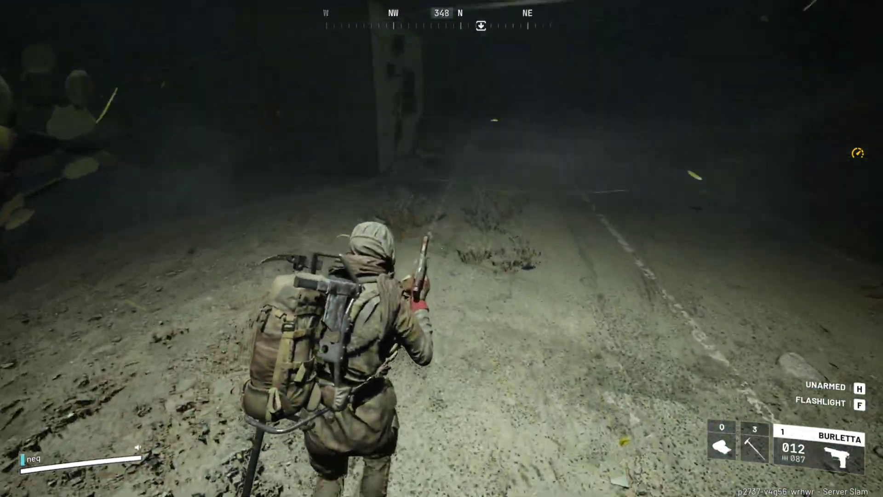
pyautogui.press('w')
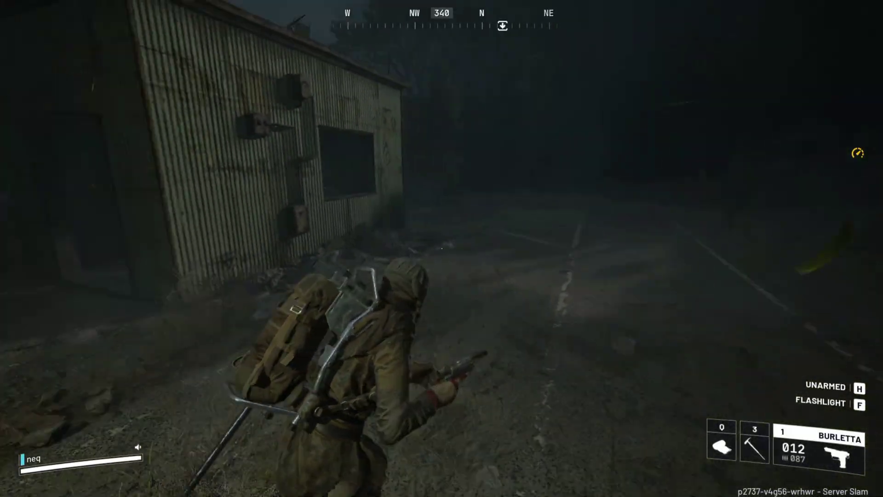